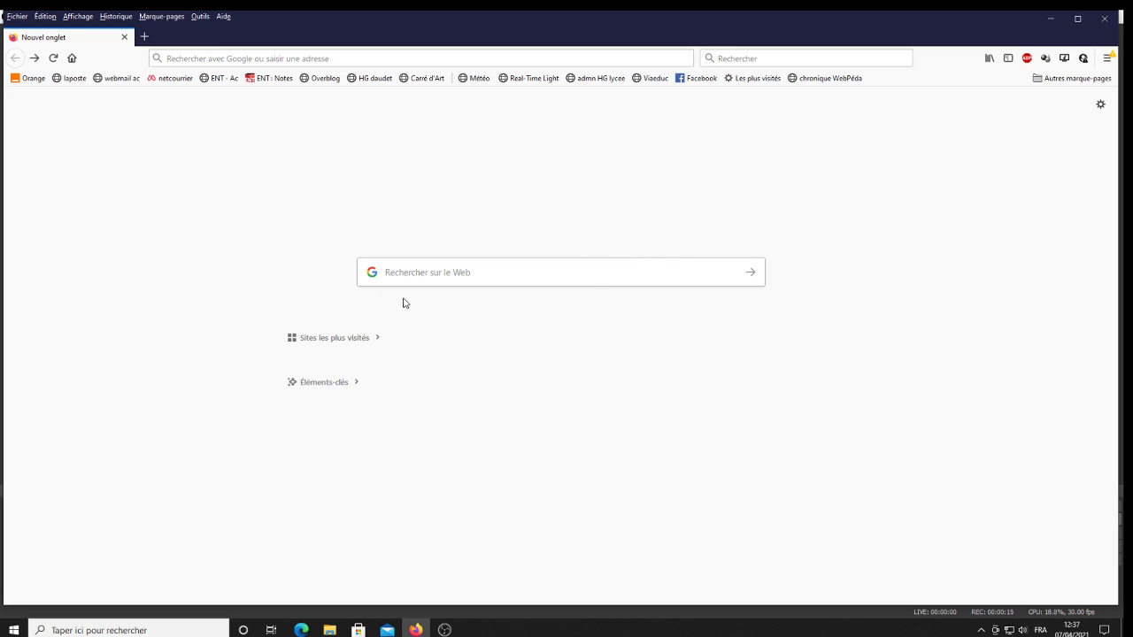
Search Google for "nîmes arènes" using the suggested query and show the image results
left_click(418, 271)
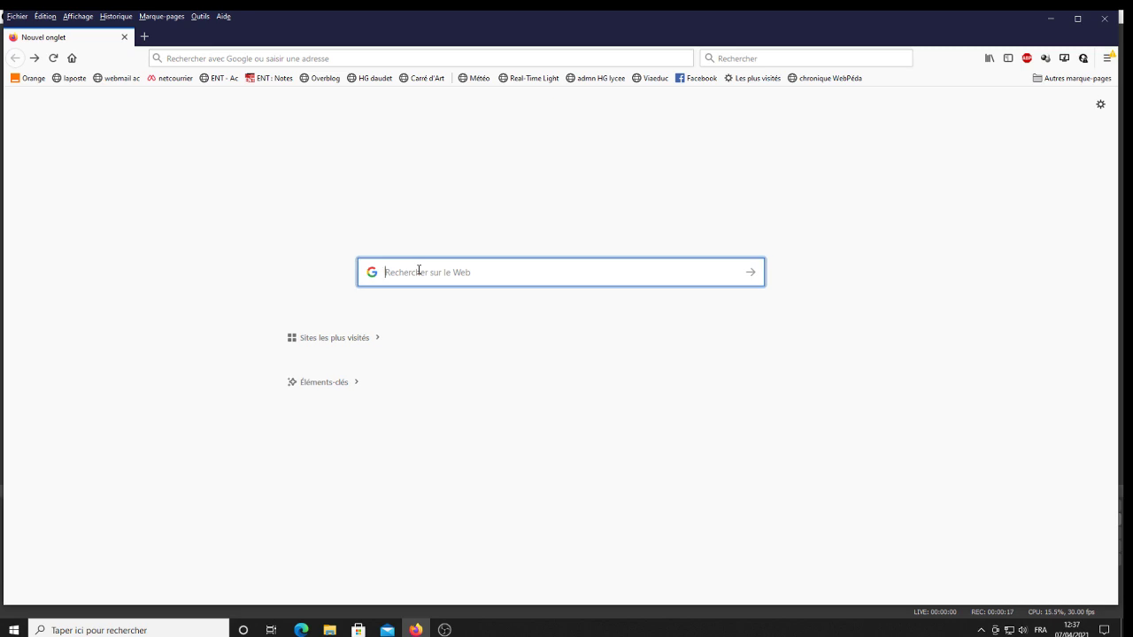
type("nimes")
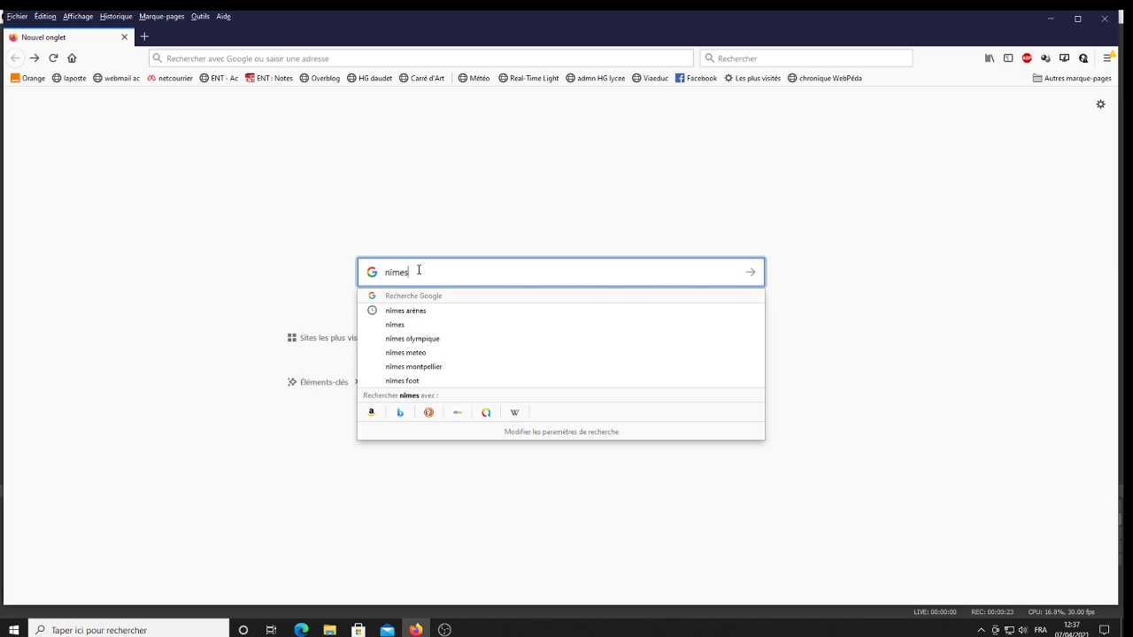
left_click(408, 316)
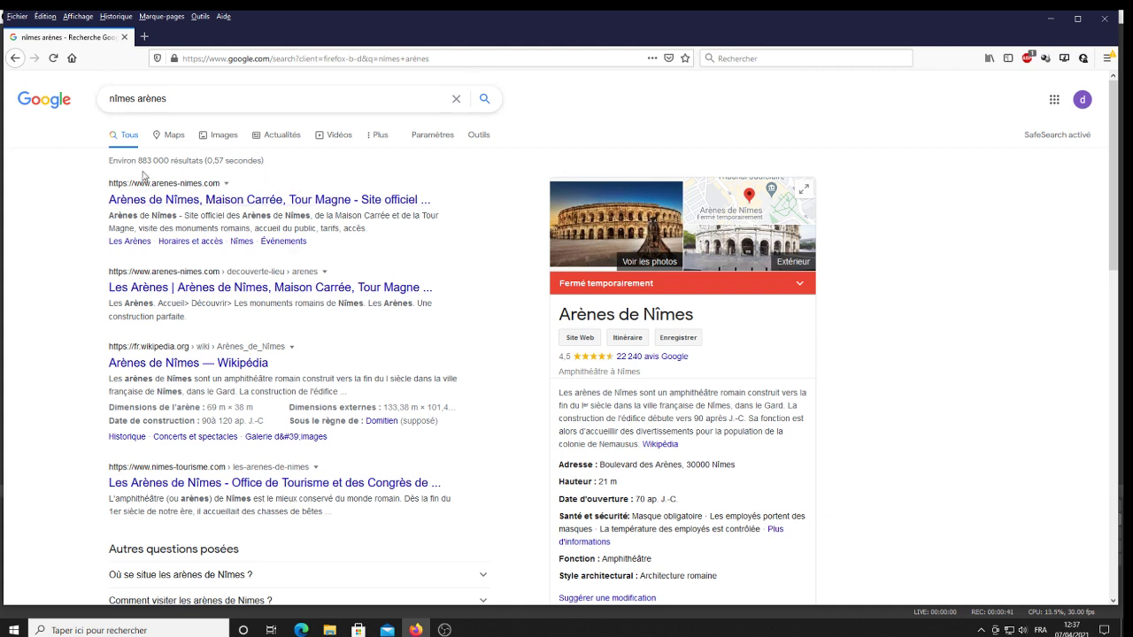
left_click(222, 137)
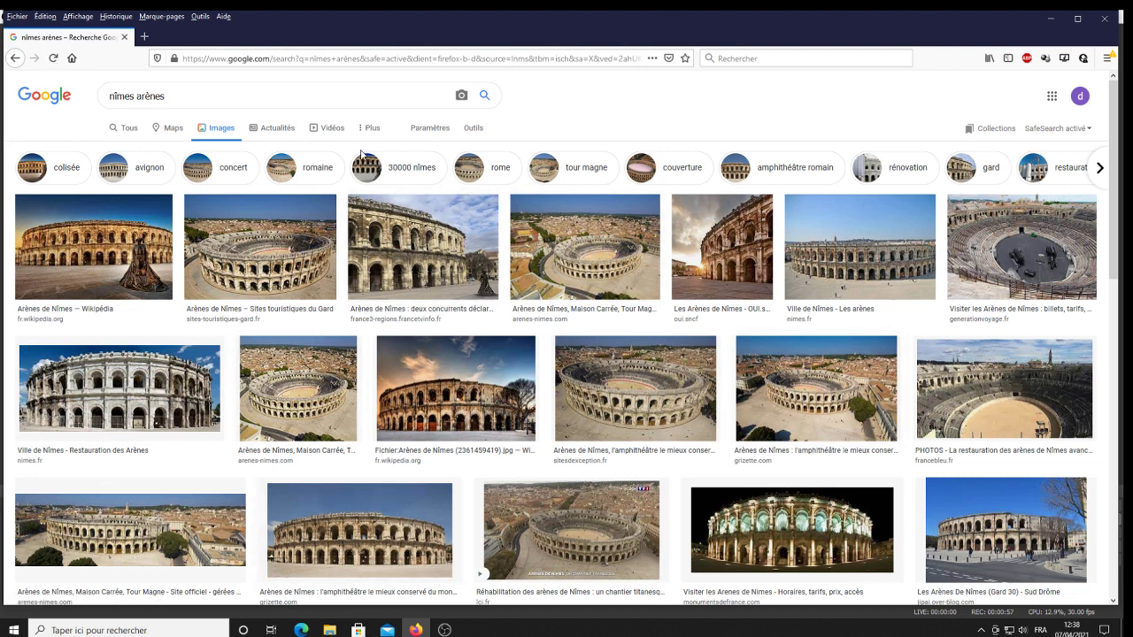
Filter the image results by usage rights to Licences Creative Commons
left_click(474, 131)
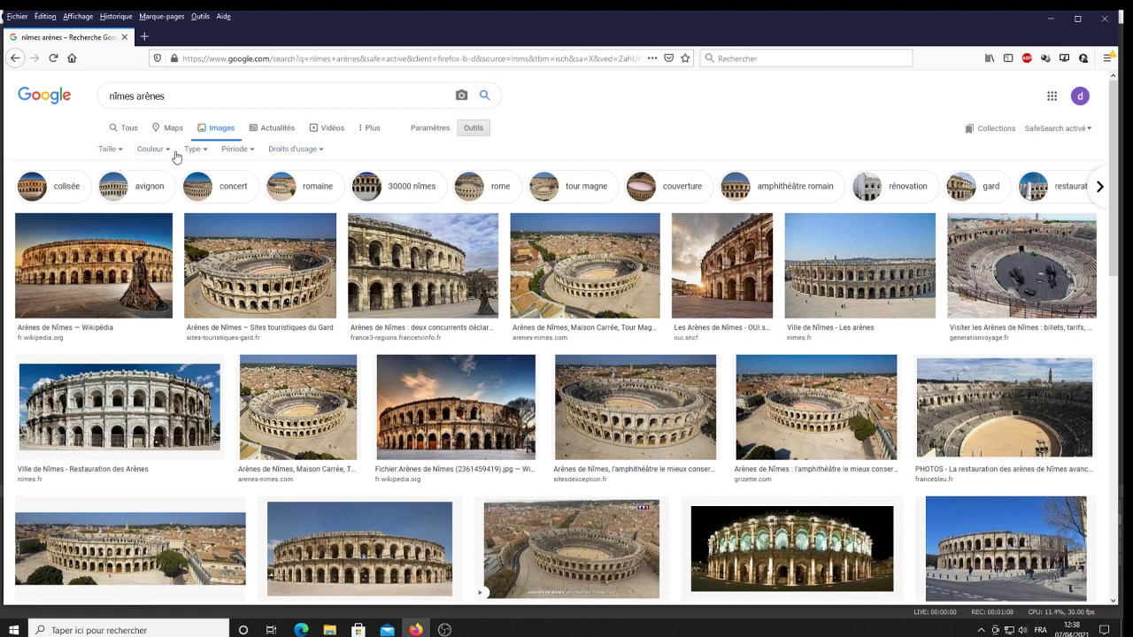
left_click(321, 154)
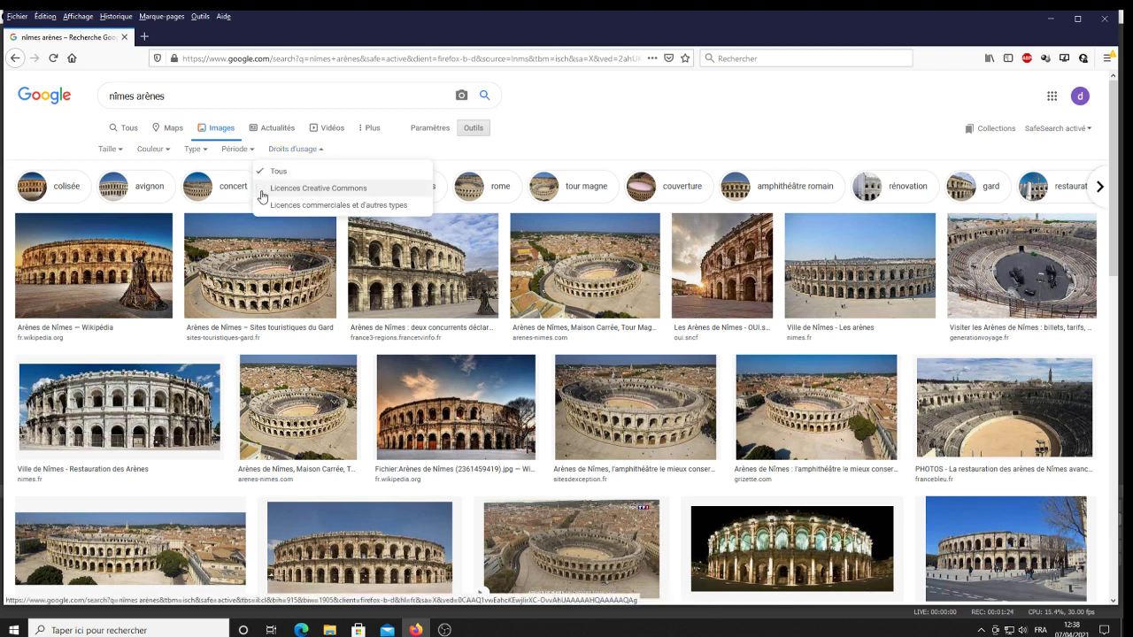
left_click(337, 196)
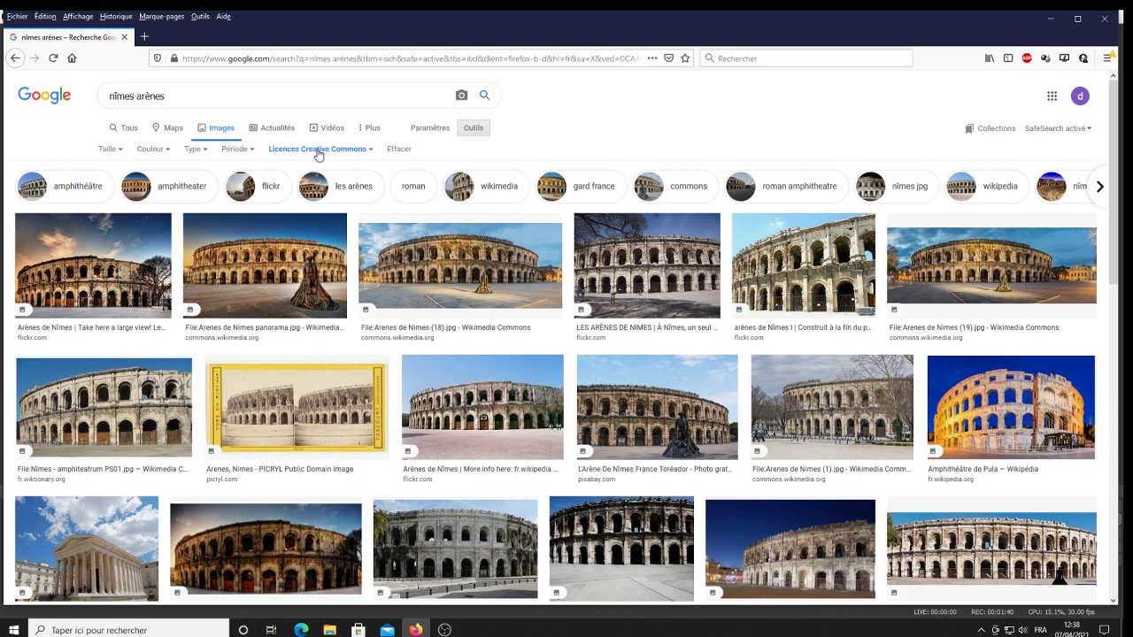
Open the licence details of the first Flickr image of the arena and display the licence page in français
left_click(106, 270)
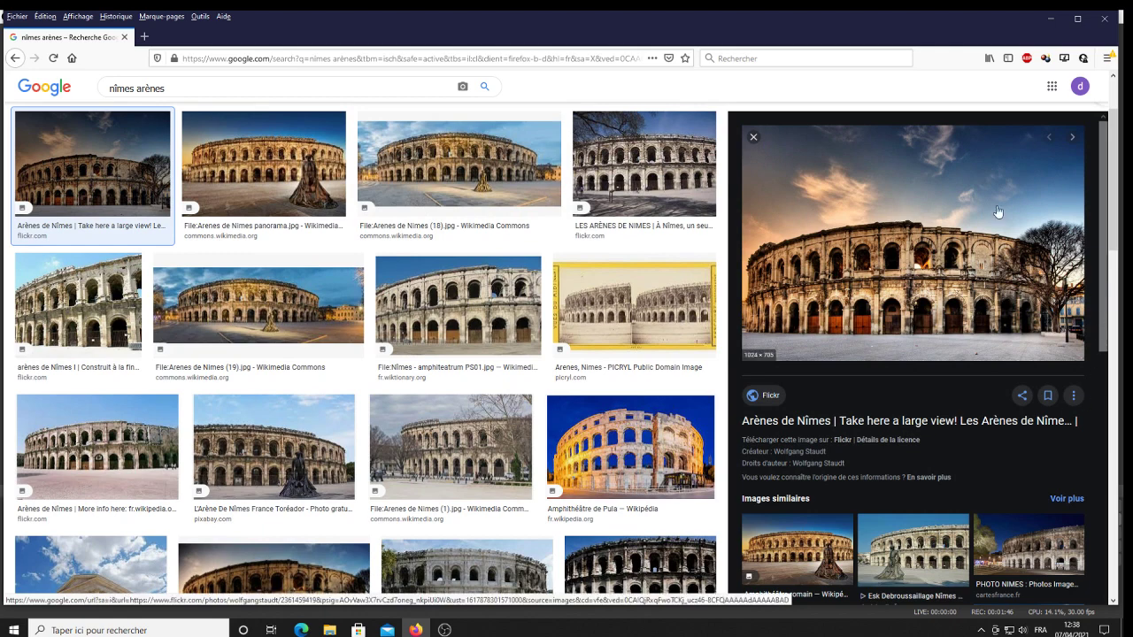
left_click(885, 447)
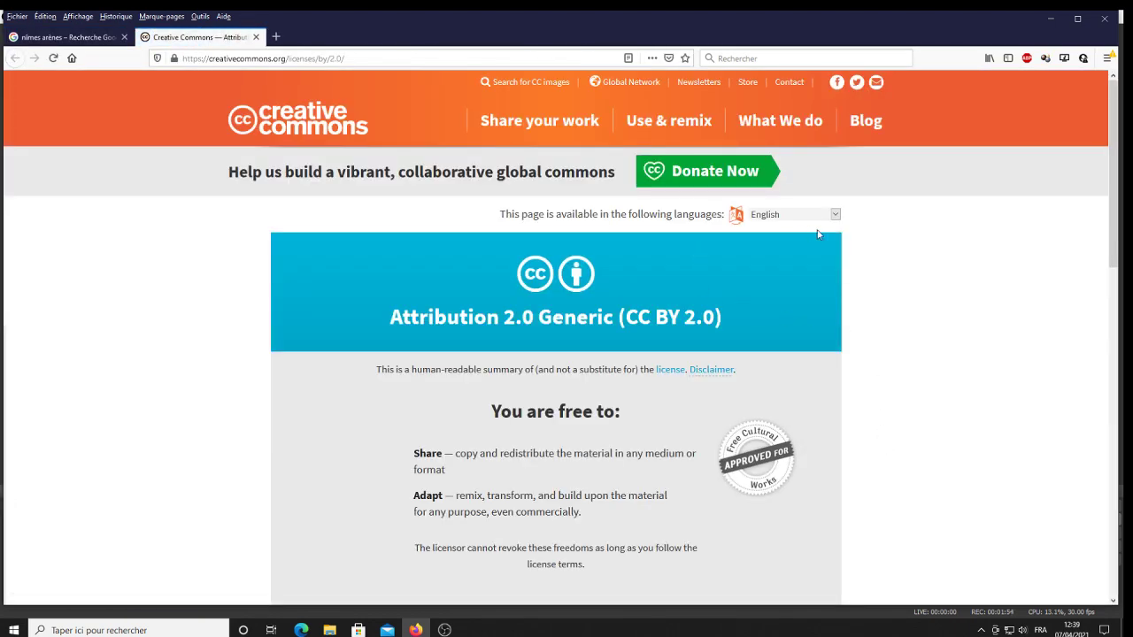
left_click(835, 214)
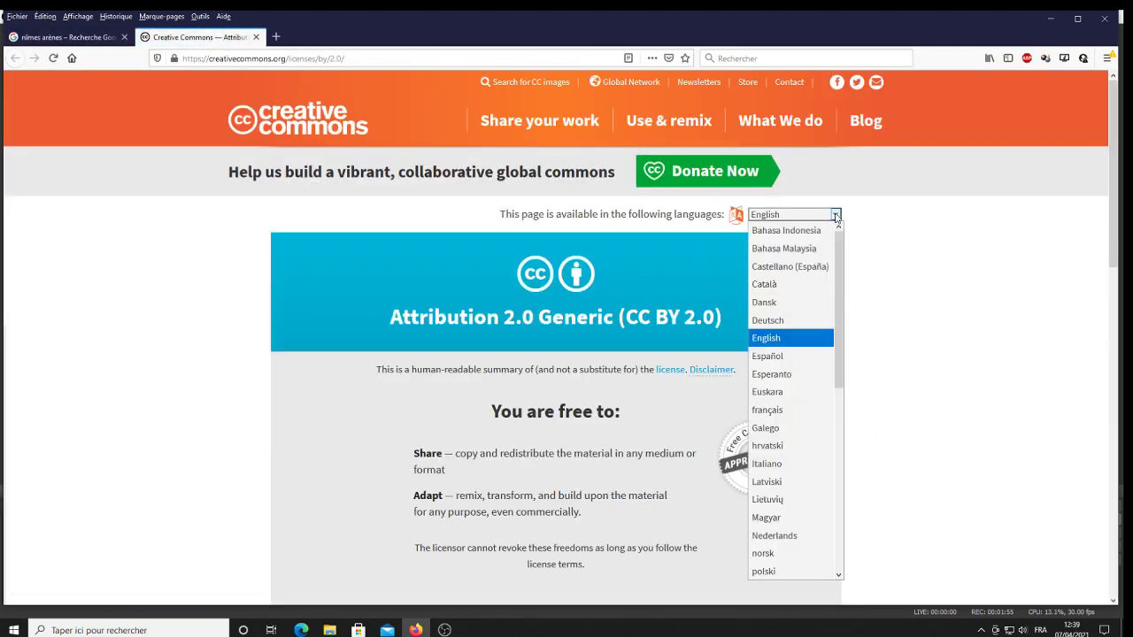
left_click(767, 409)
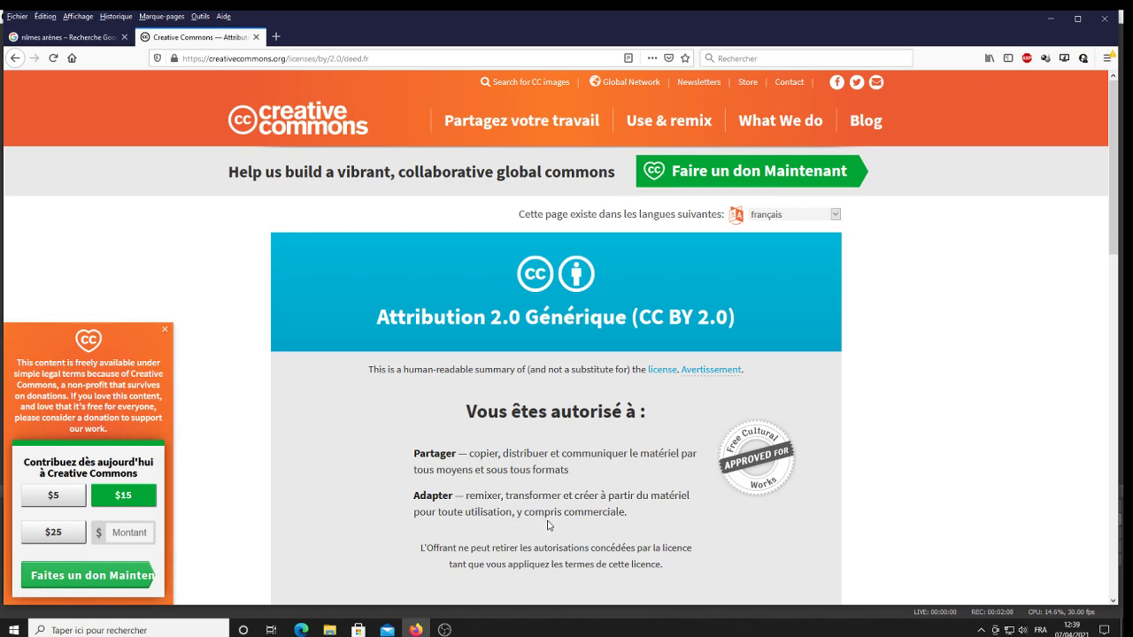
Read the permissions and conditions of the Flickr image's licence, and close the licence page
scroll(547, 522, "down", 3)
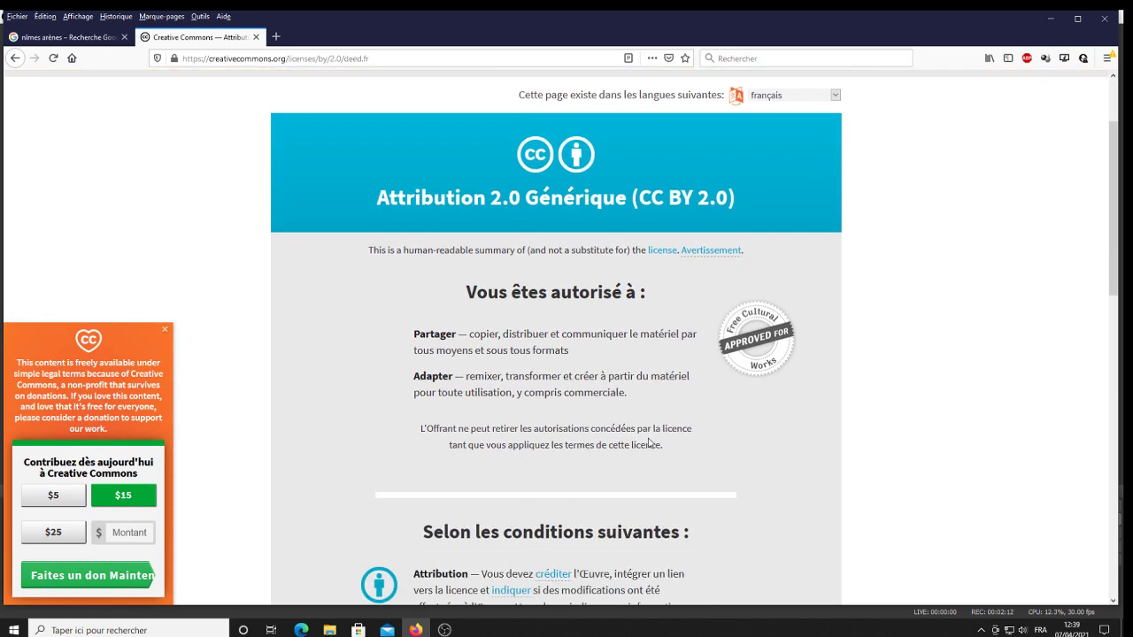
scroll(650, 443, "down", 4)
scroll(651, 442, "down", 2)
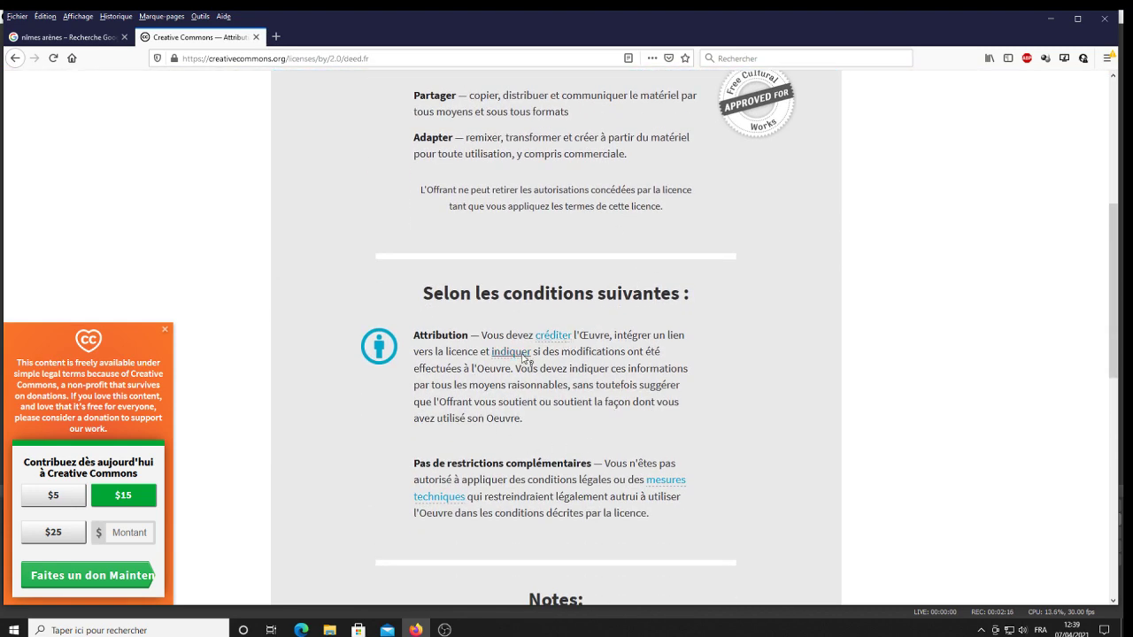
scroll(576, 466, "down", 2)
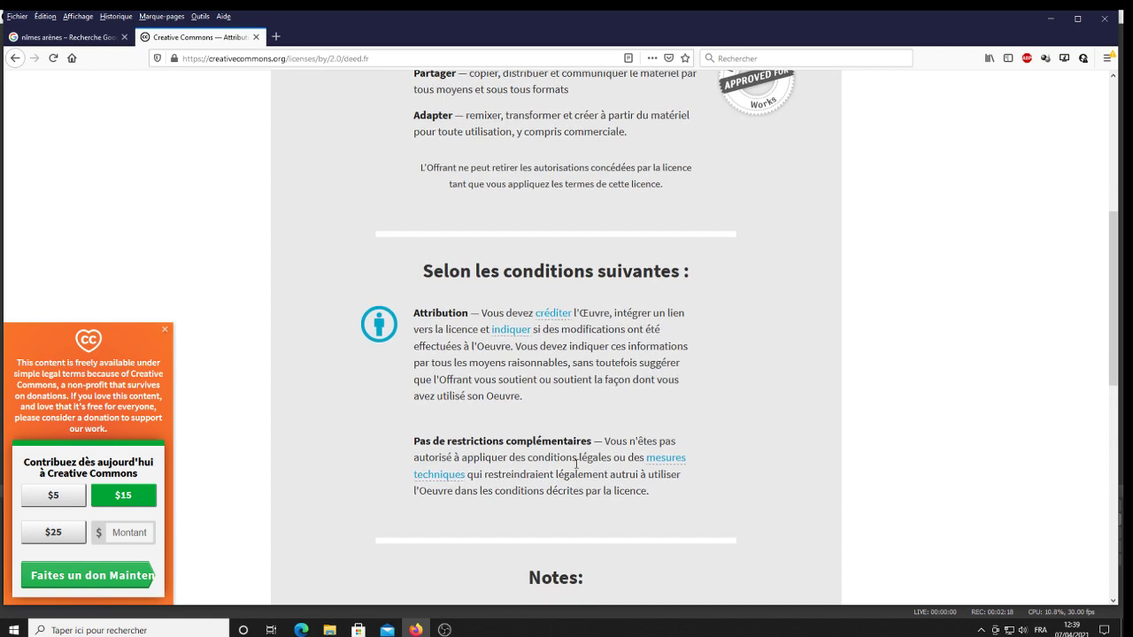
scroll(576, 466, "up", 5)
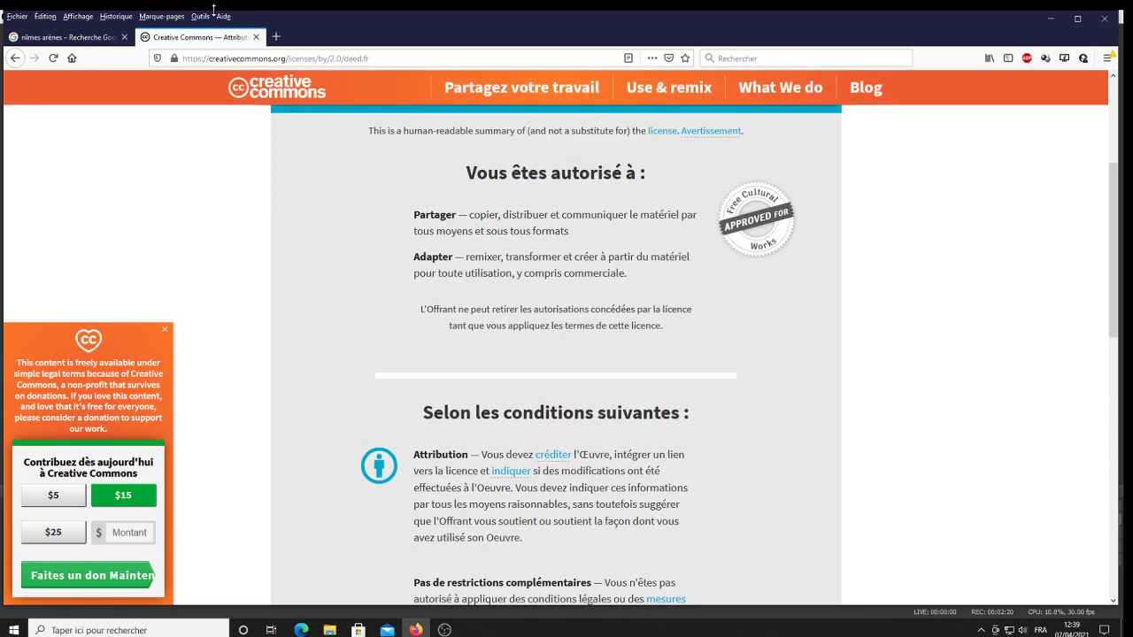
left_click(255, 36)
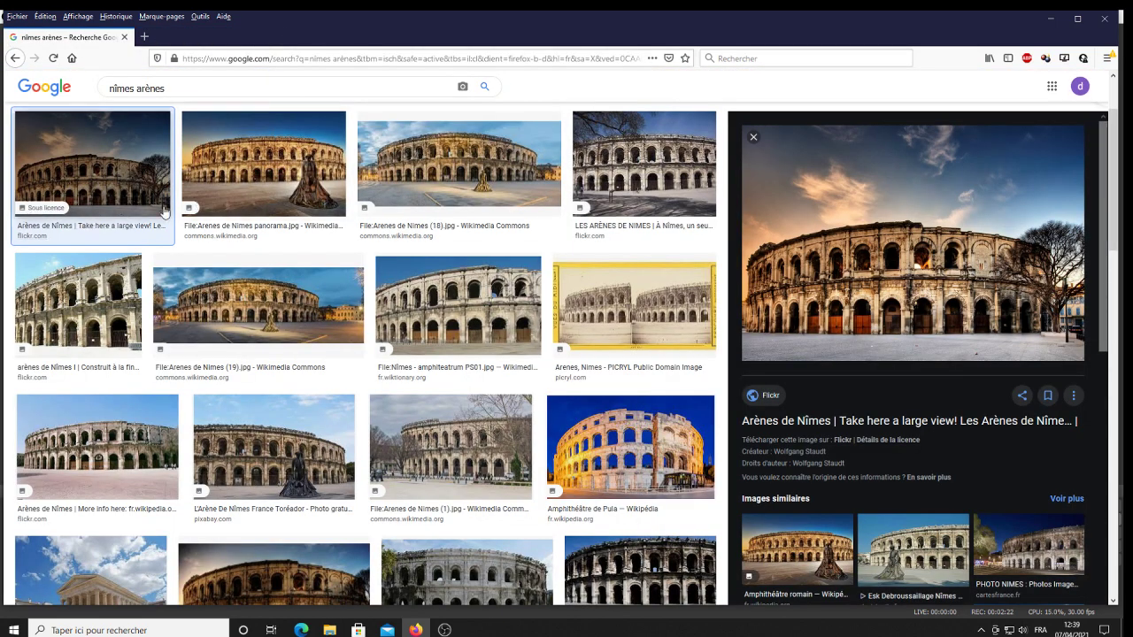
Check the licence of the Wikimedia Commons image "Arenes de Nimes panorama.jpg" in français, and close the licence page
left_click(261, 198)
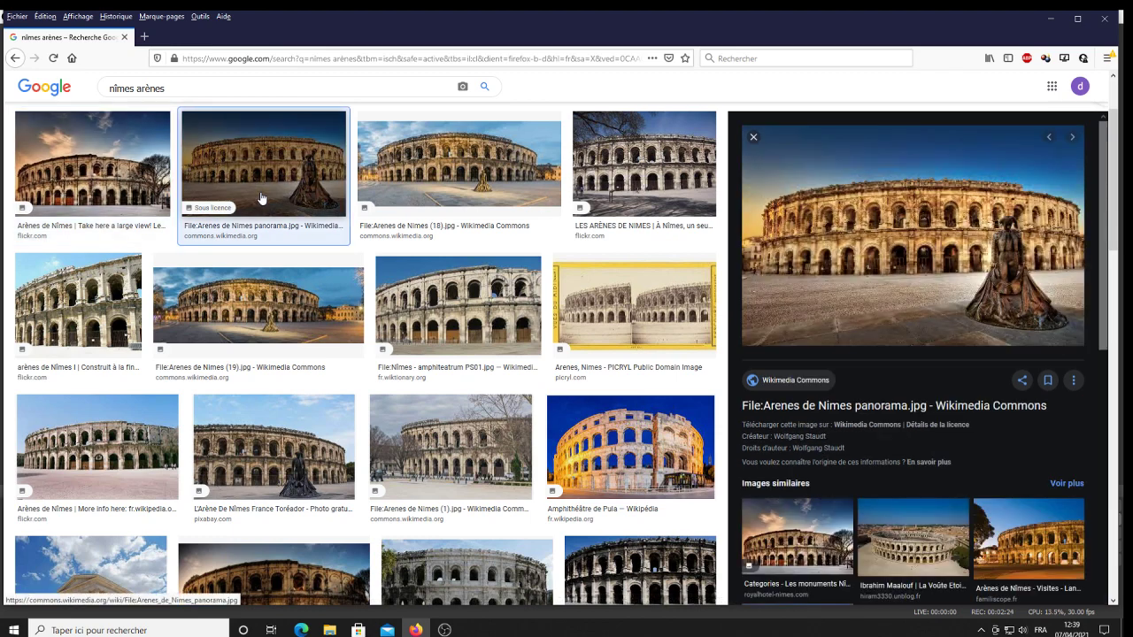
left_click(944, 425)
scroll(309, 324, "down", 1)
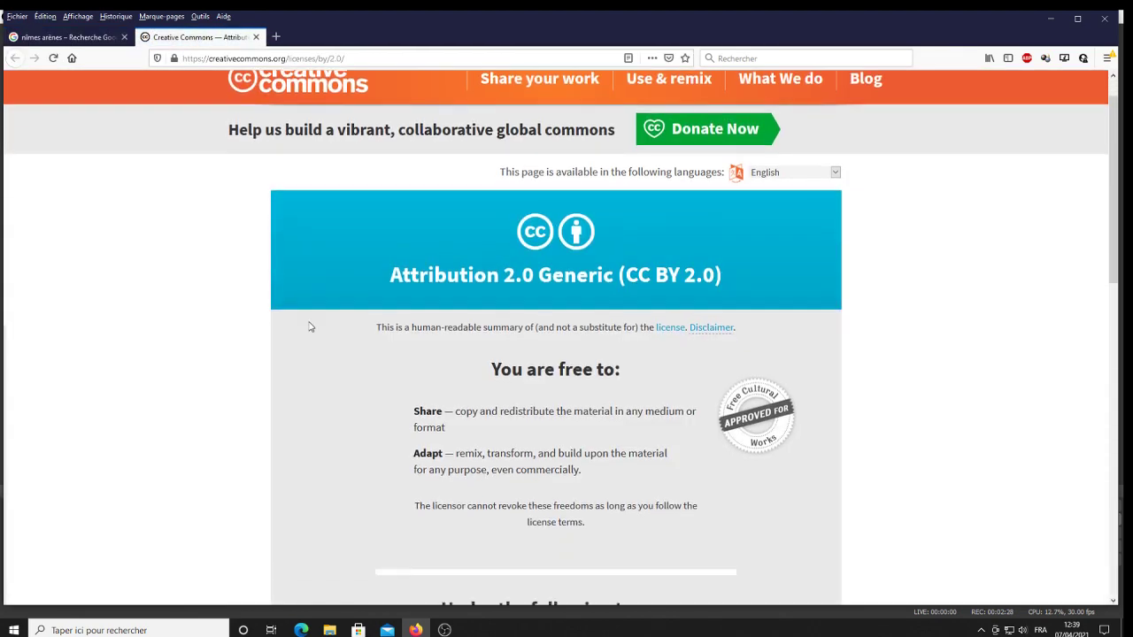
left_click(834, 156)
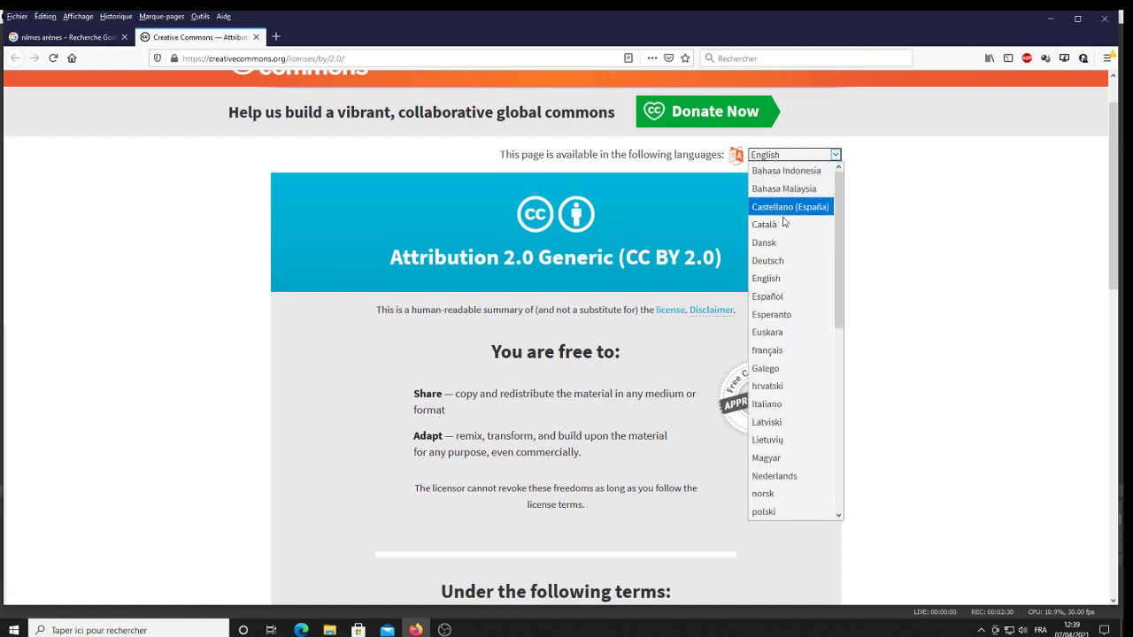
left_click(776, 354)
scroll(444, 316, "down", 2)
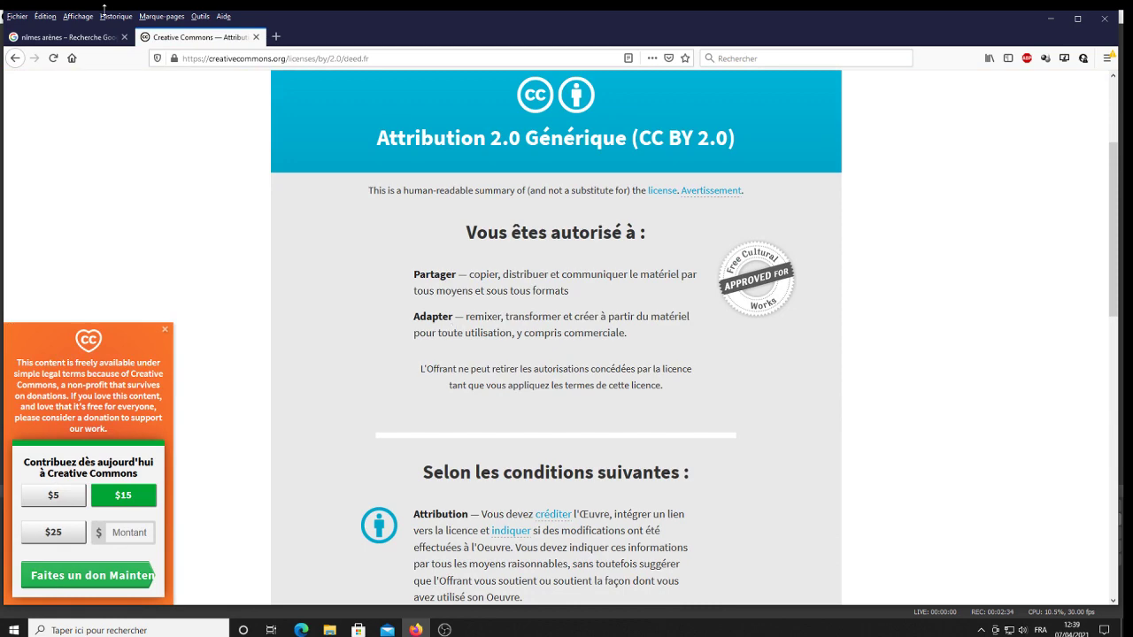
left_click(257, 37)
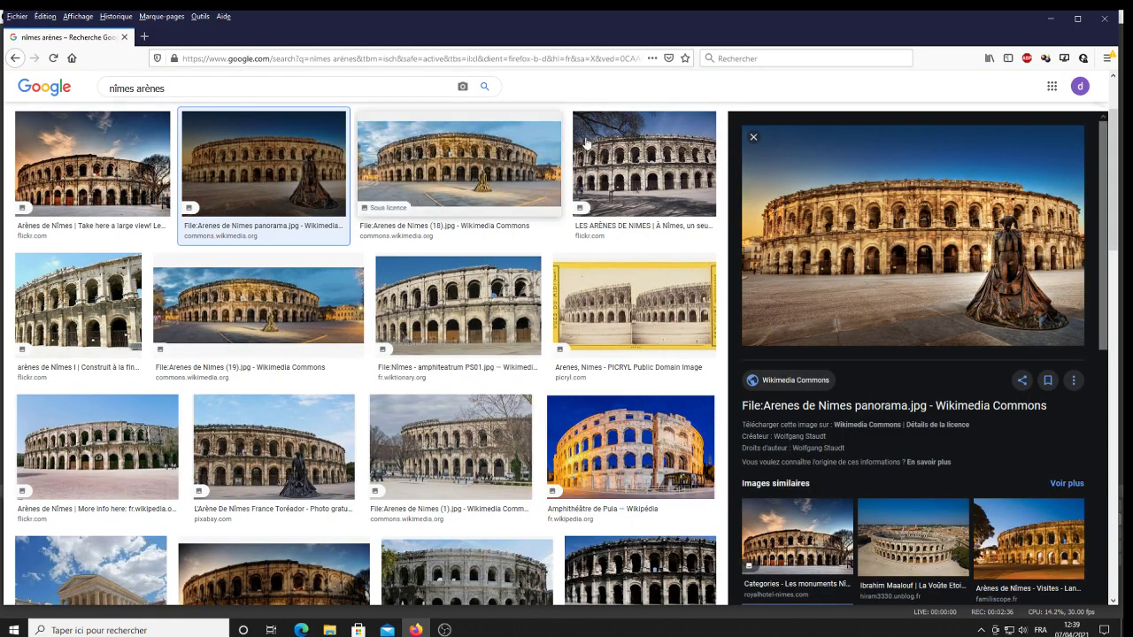
Open the licence details of the Picryl image "Arenes, Nimes" and display the licence page in français
left_click(606, 337)
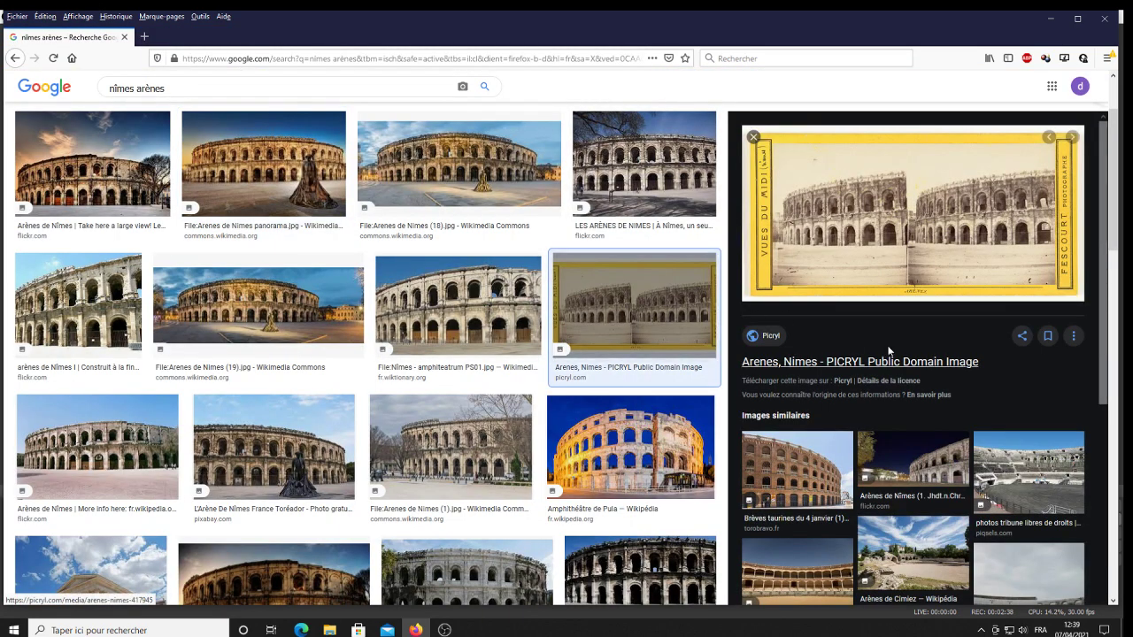
left_click(900, 382)
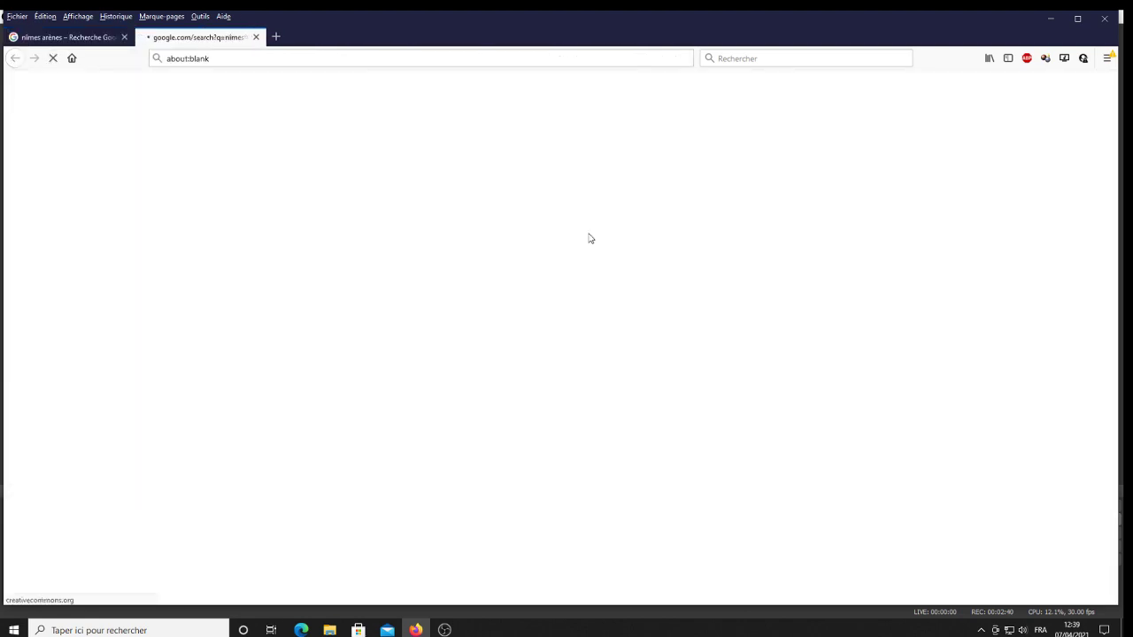
scroll(805, 184, "down", 1)
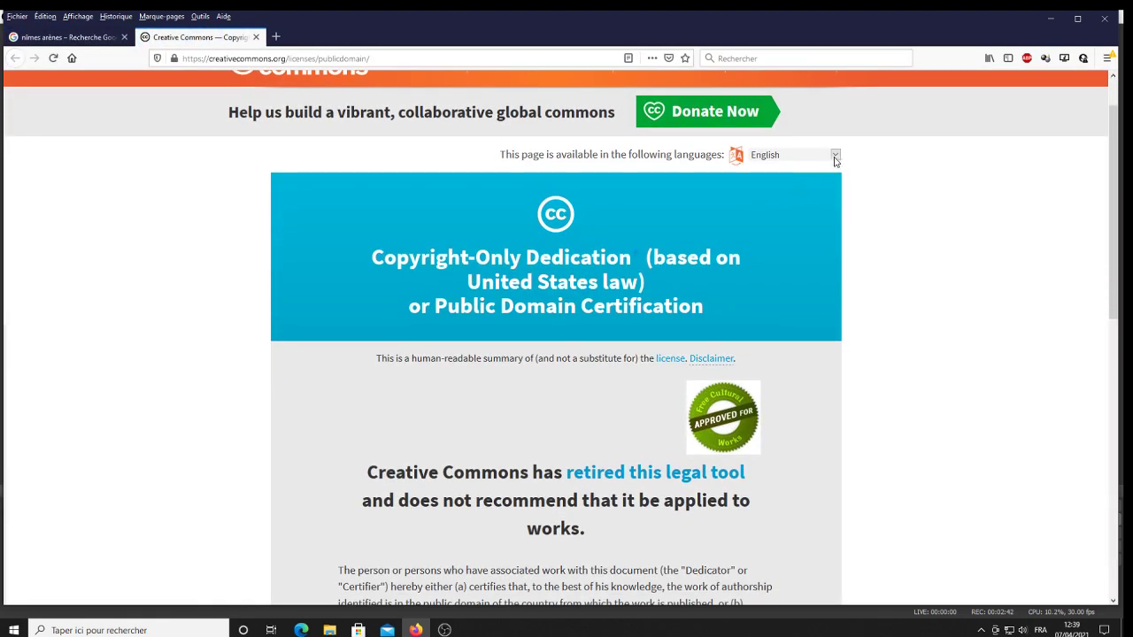
left_click(834, 158)
left_click(770, 350)
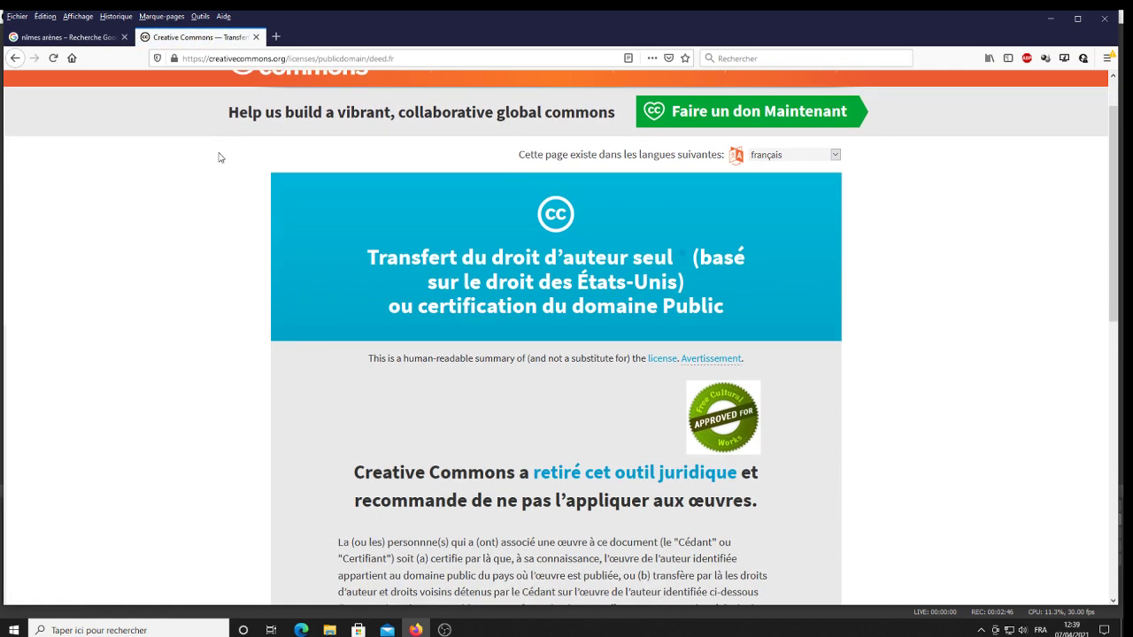
Read the public domain terms on the Picryl image's licence page, and return to the image results
left_click(73, 41)
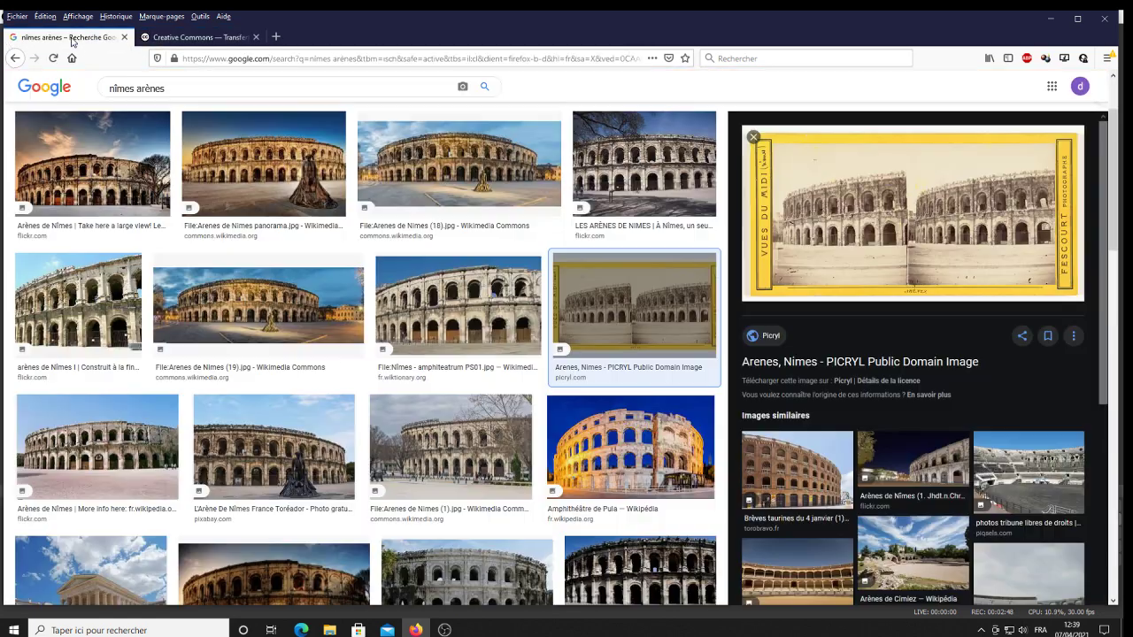
left_click(232, 38)
scroll(557, 399, "down", 1)
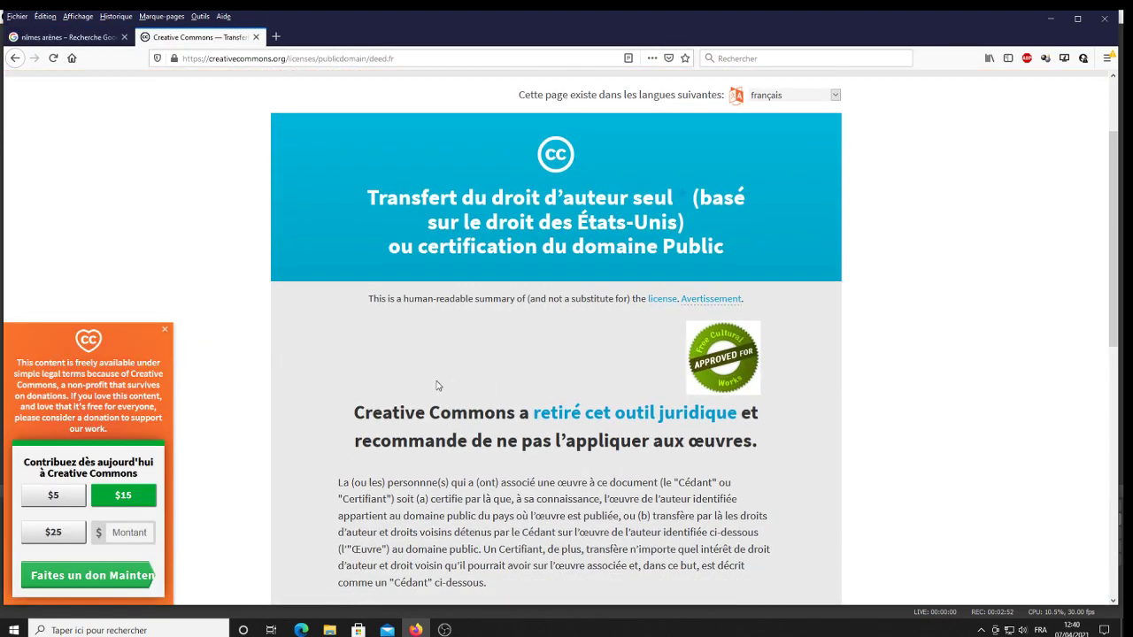
scroll(569, 431, "down", 1)
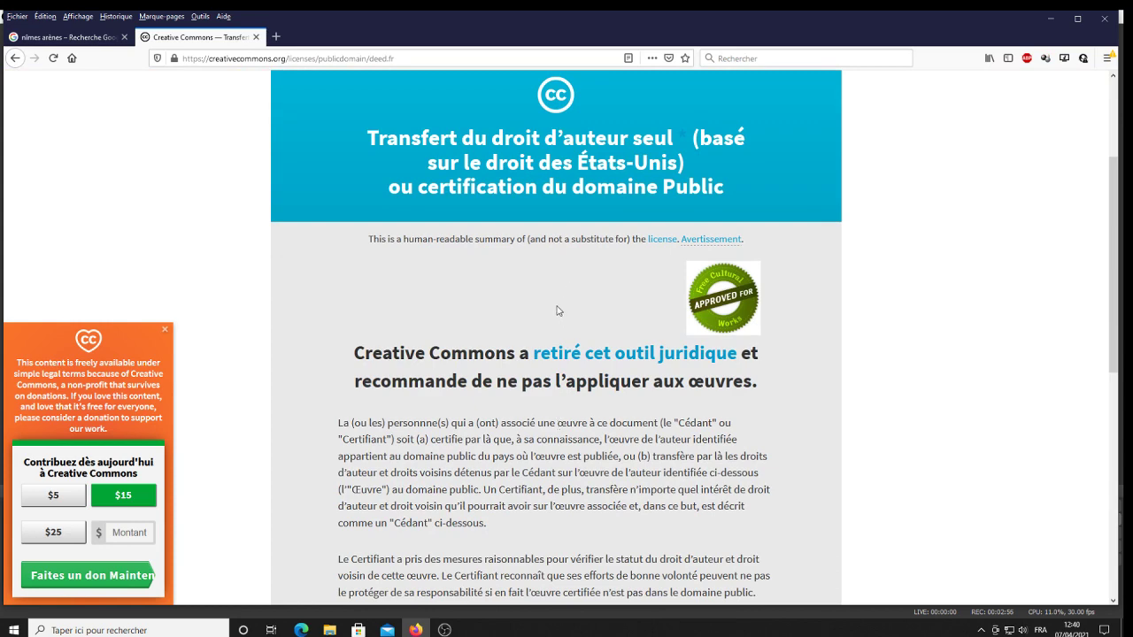
scroll(544, 421, "down", 1)
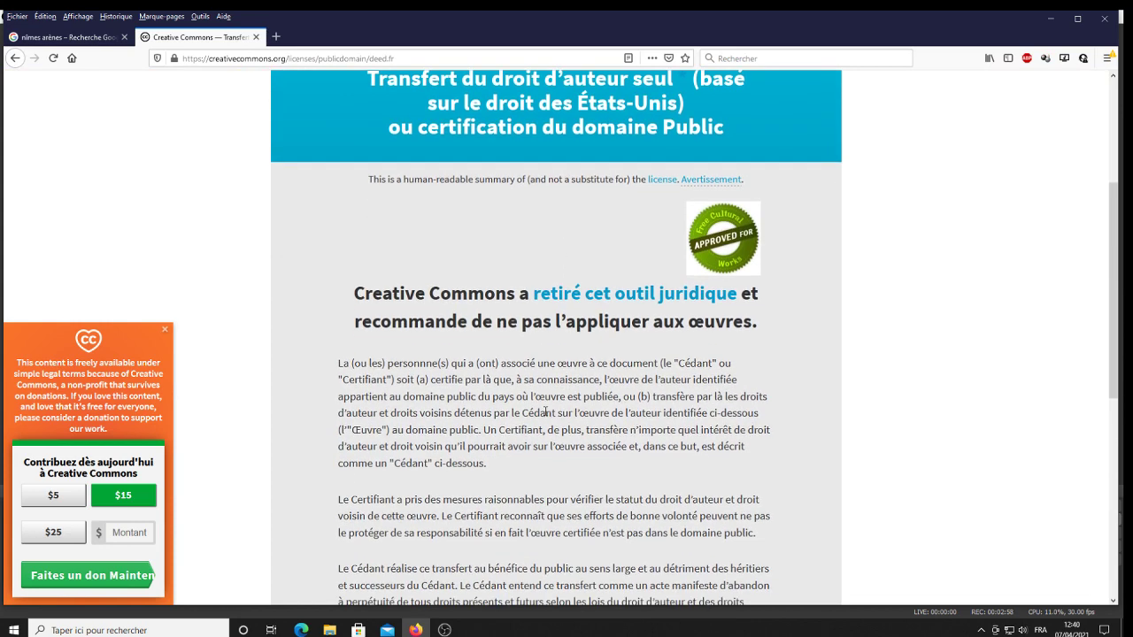
scroll(545, 413, "down", 4)
scroll(543, 415, "up", 2)
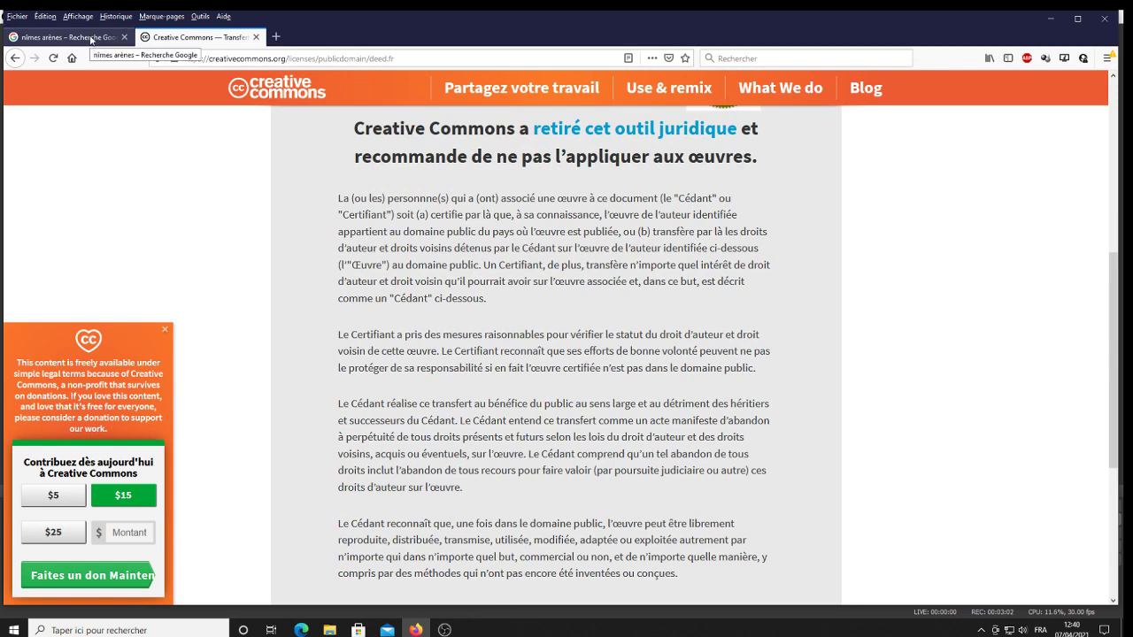
left_click(91, 40)
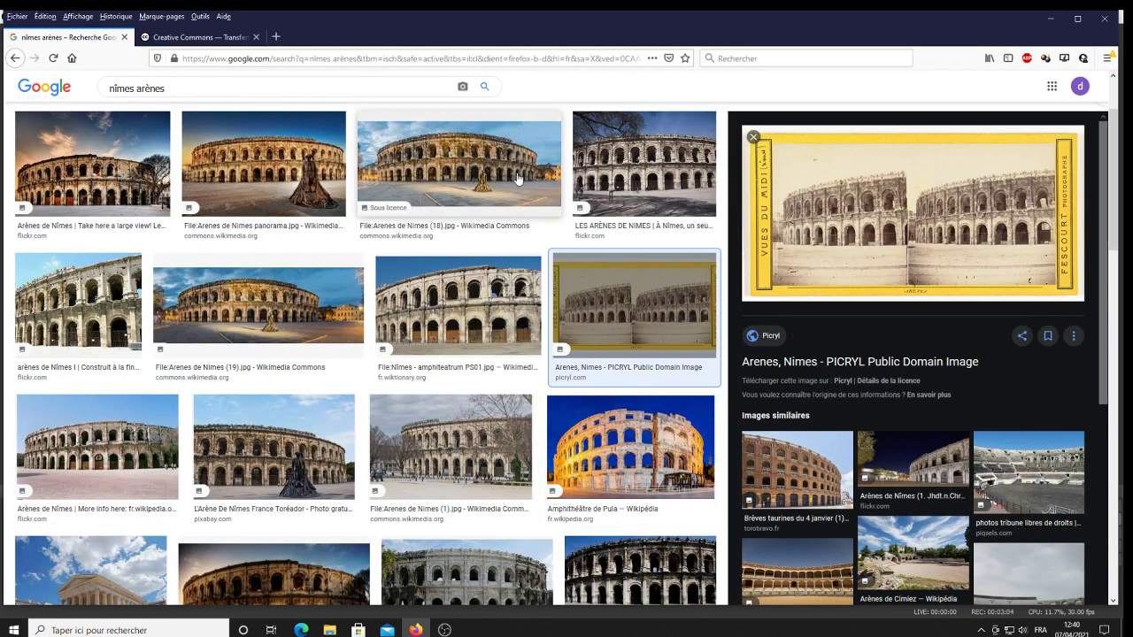